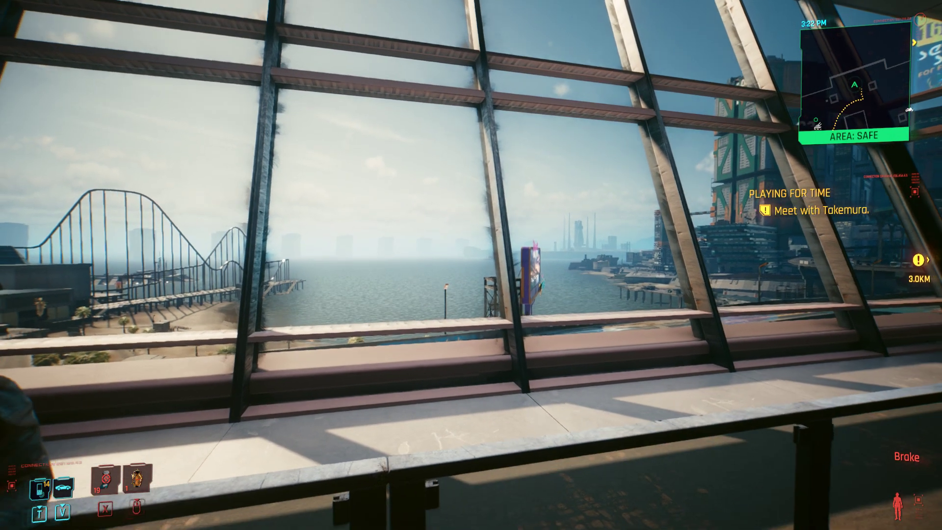
# Show the character in third-person view and walk past the tables toward the dark glass wall
pyautogui.press('q')
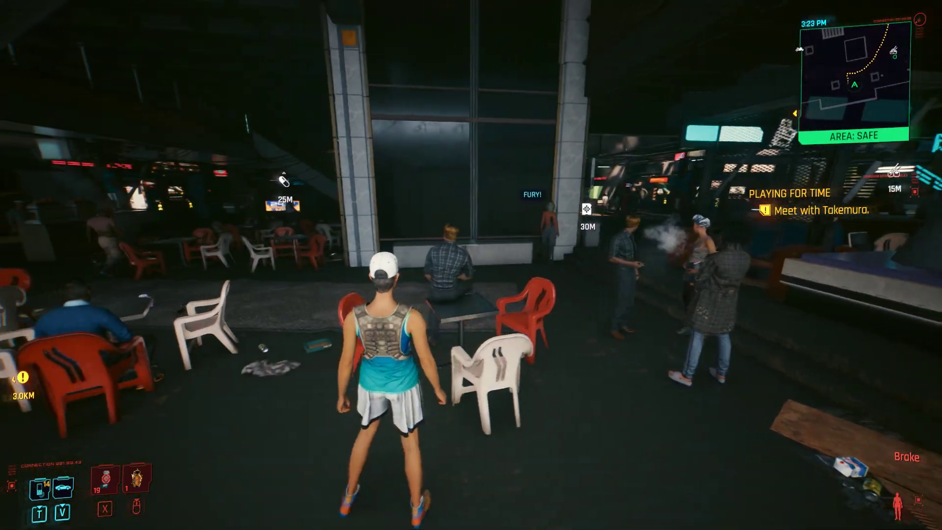
pyautogui.press('w')
pyautogui.press('w')
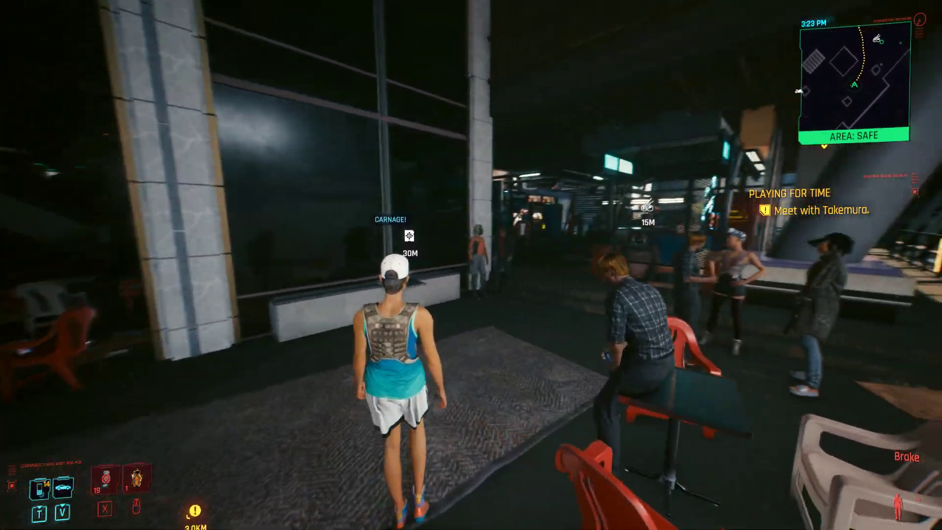
pyautogui.press('w')
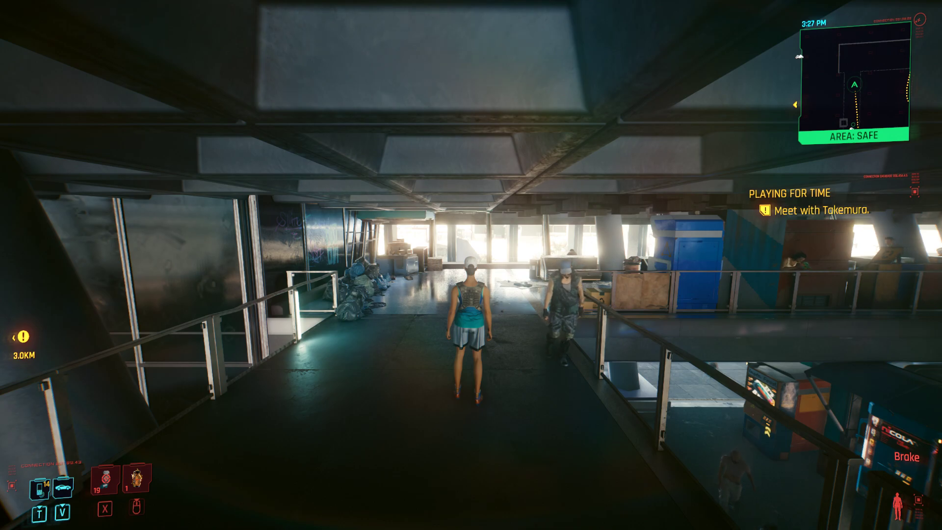
# Walk the character across the upper walkway and along the windows, past the vending machines to the recycling bins
pyautogui.press('q')
pyautogui.press('w')
pyautogui.press('q')
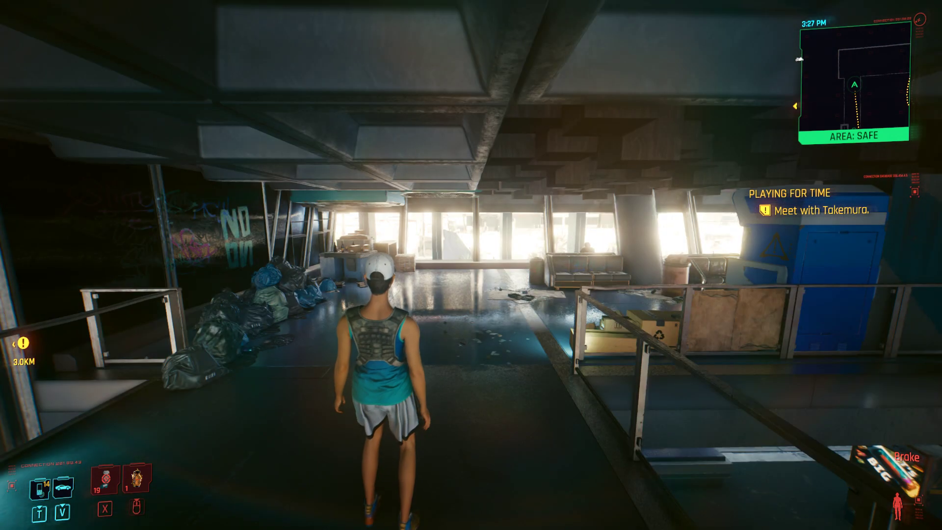
pyautogui.press('w')
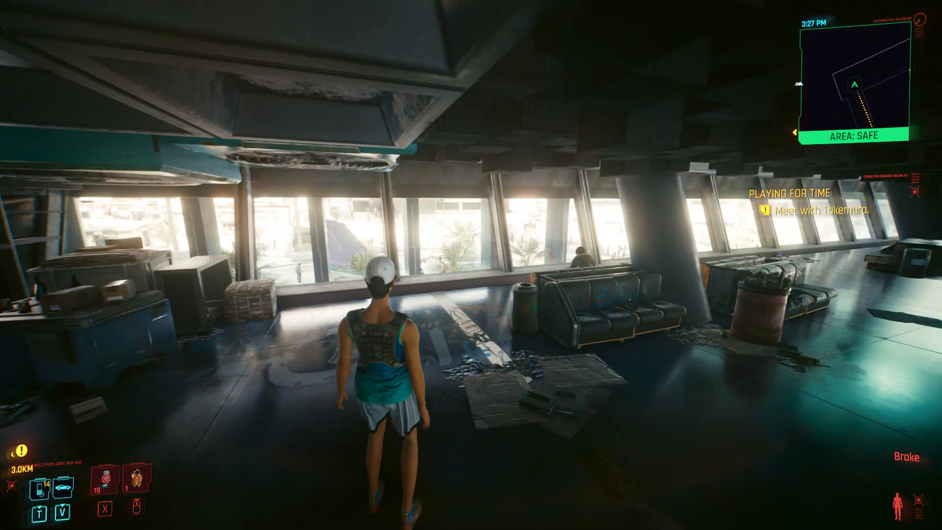
pyautogui.press('w')
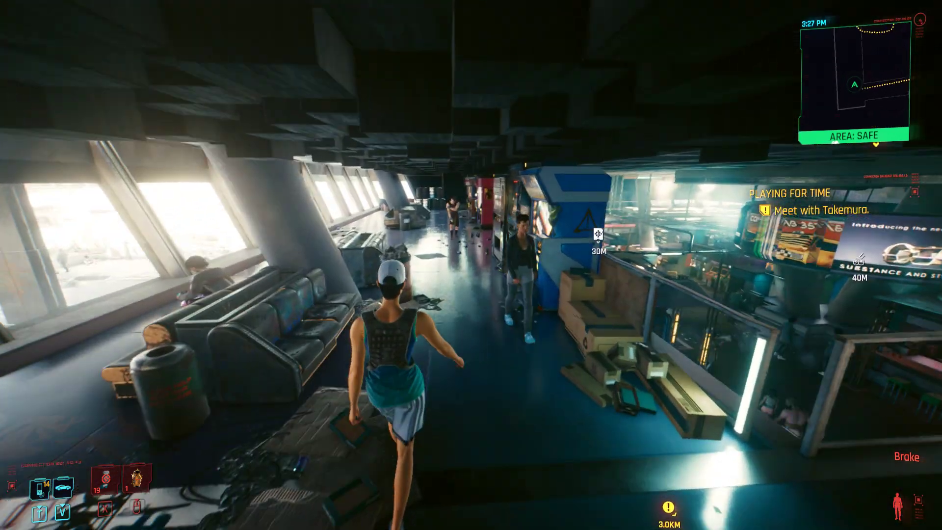
pyautogui.press('w')
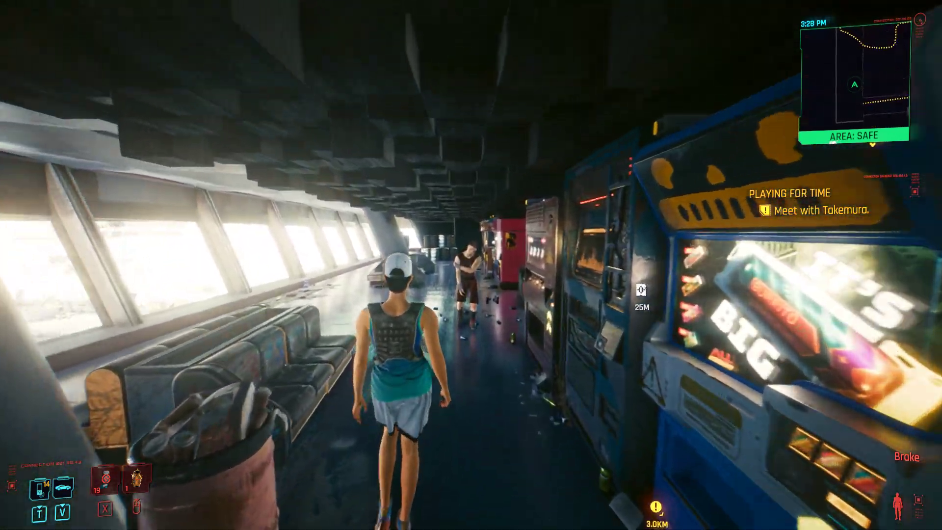
pyautogui.press('w')
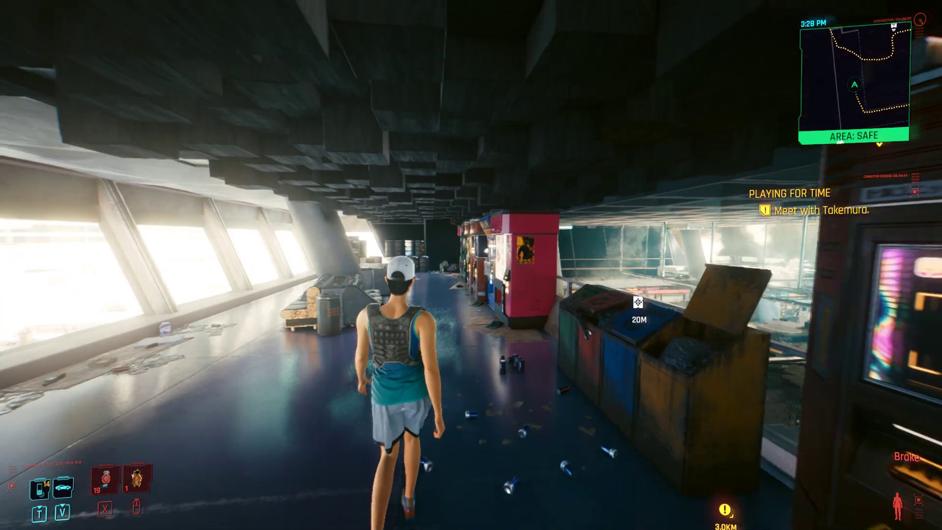
pyautogui.press('w')
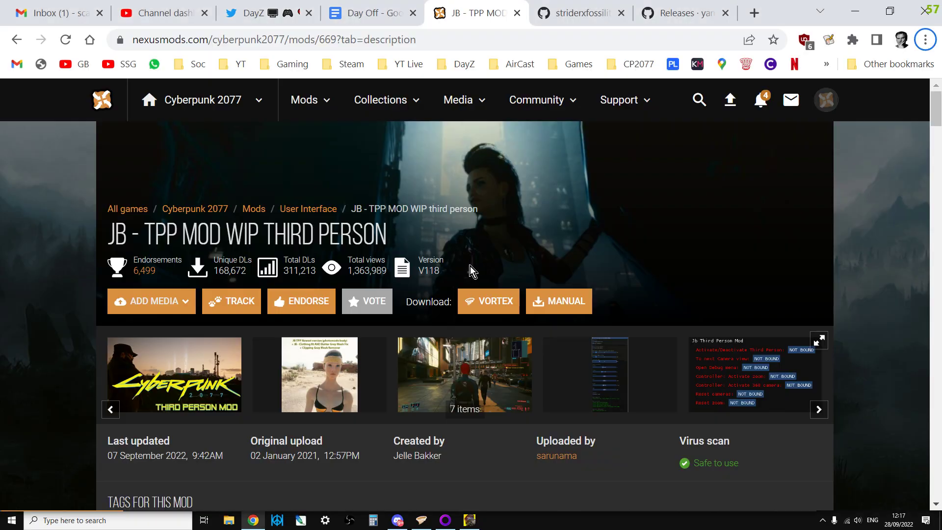
# Check the enabled Cyberpunk 2077 mods in Vortex and view the JB - TPP MOD description on Nexus Mods in the browser
pyautogui.click(421, 520)
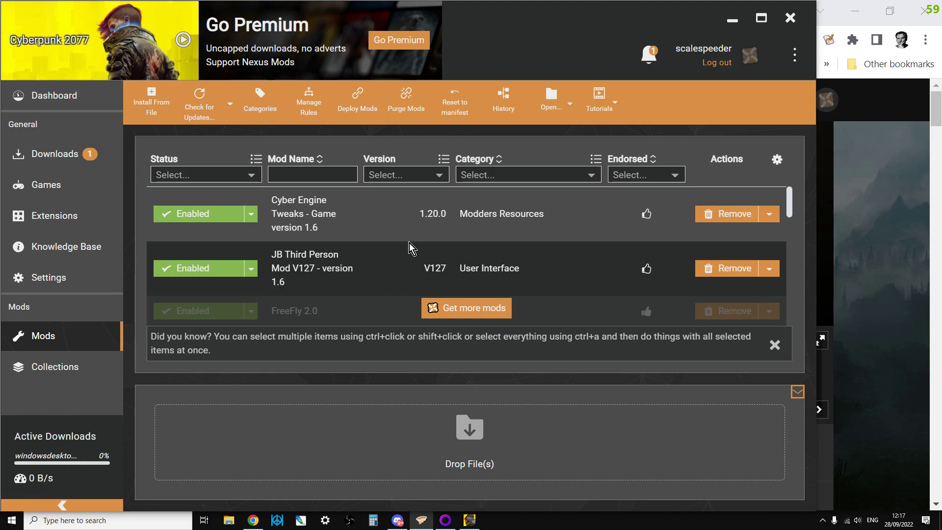
pyautogui.click(253, 520)
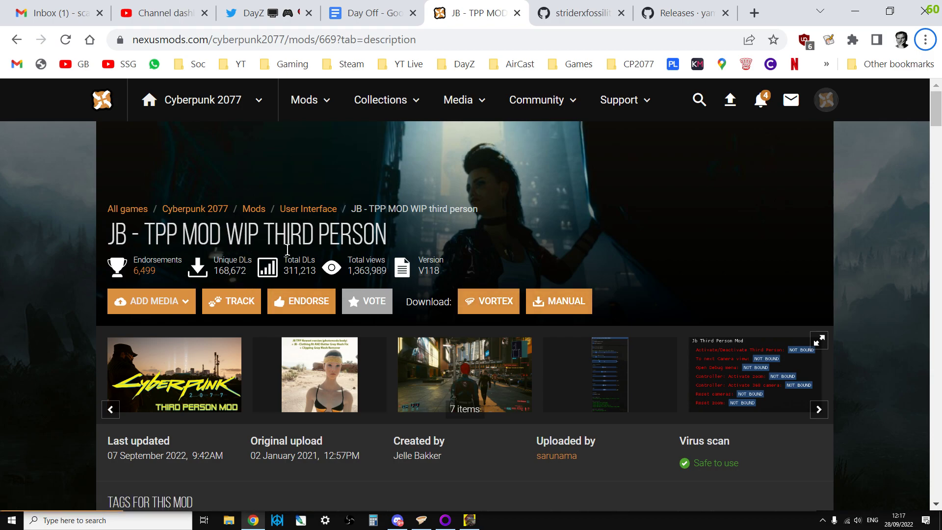
pyautogui.scroll(-5, 287, 249)
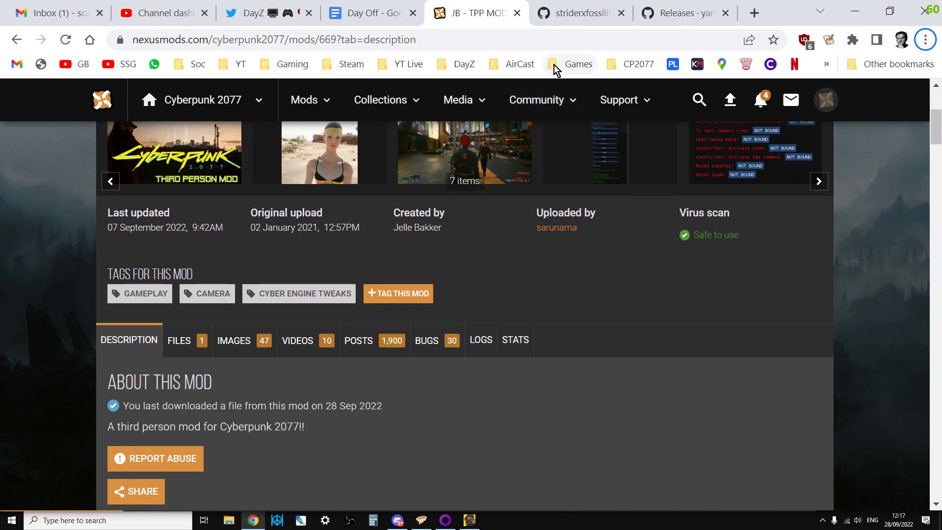
# Open the tppmodcyberpunk repository on GitHub and review its files, README and install section
pyautogui.click(577, 21)
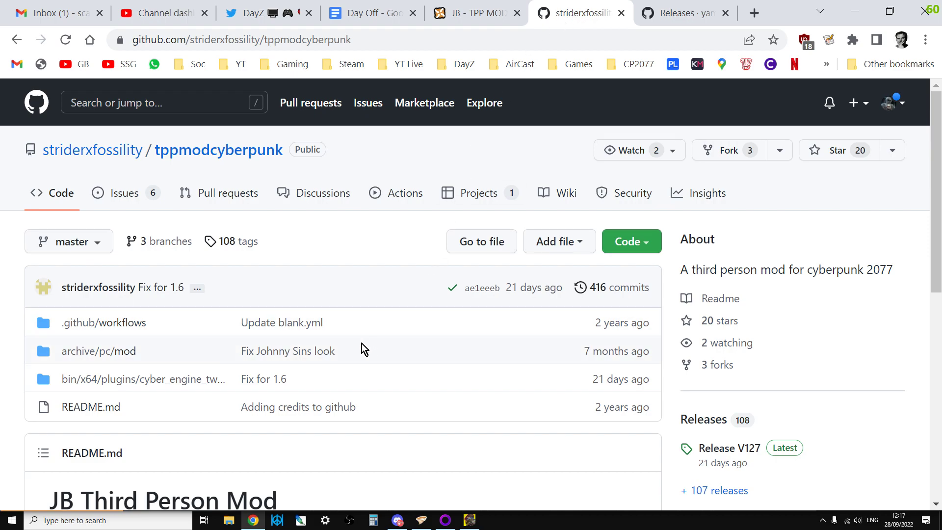
pyautogui.scroll(-6, 364, 349)
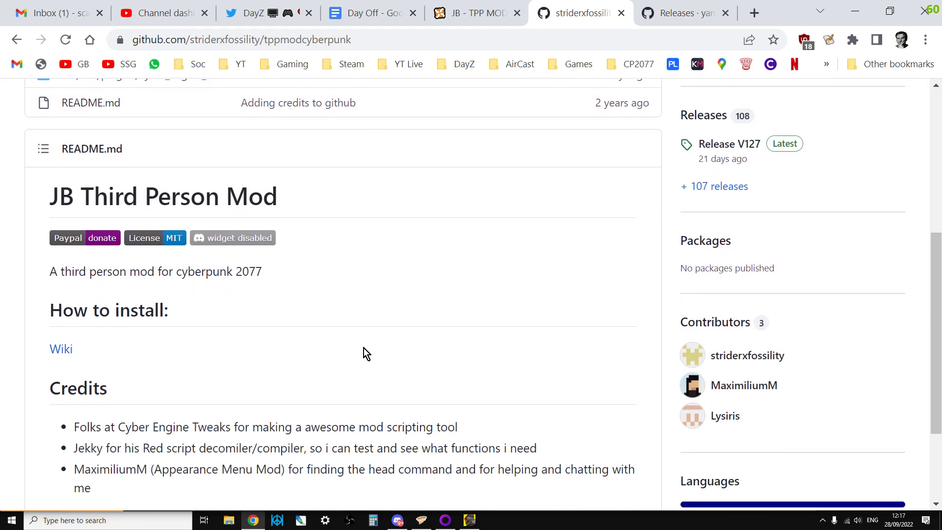
pyautogui.scroll(-3, 357, 351)
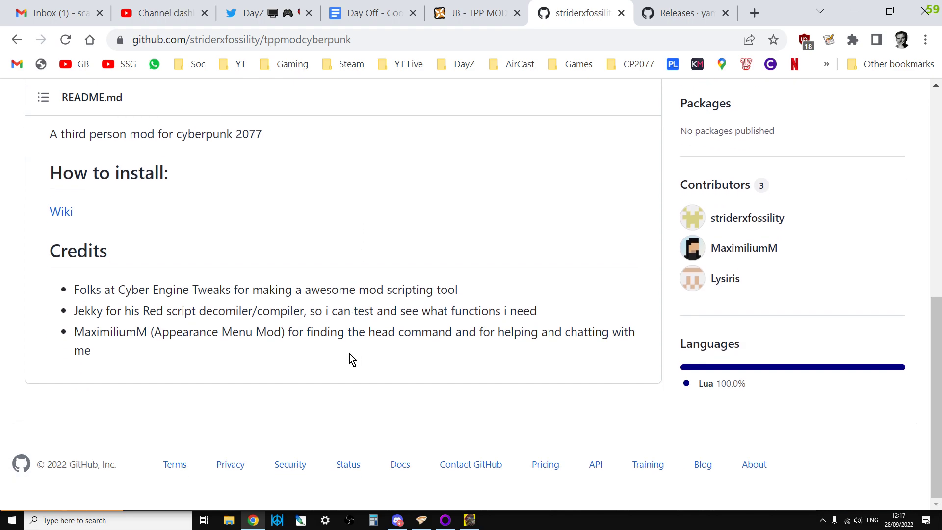
pyautogui.scroll(5, 363, 353)
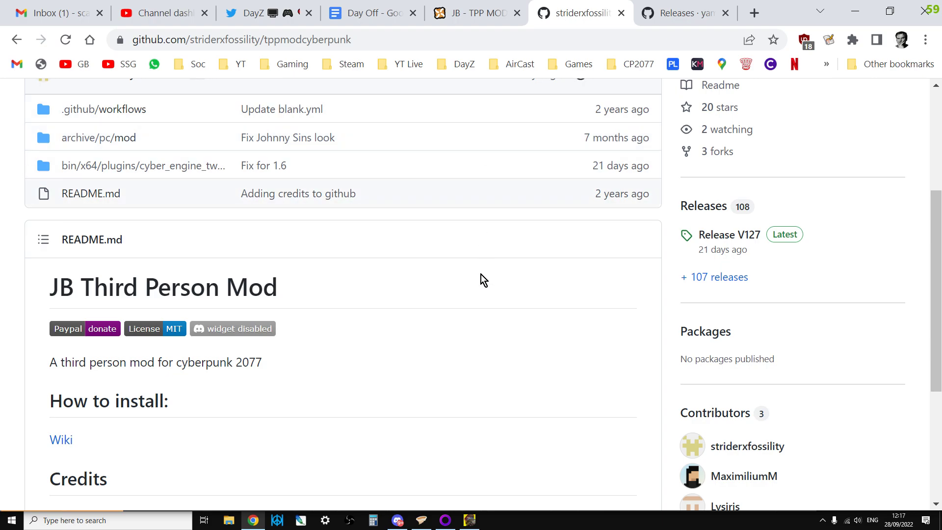
# Check the JB Third Person Mod entry in Vortex, then review the requirements section on the mod's Nexus Mods page
pyautogui.click(422, 520)
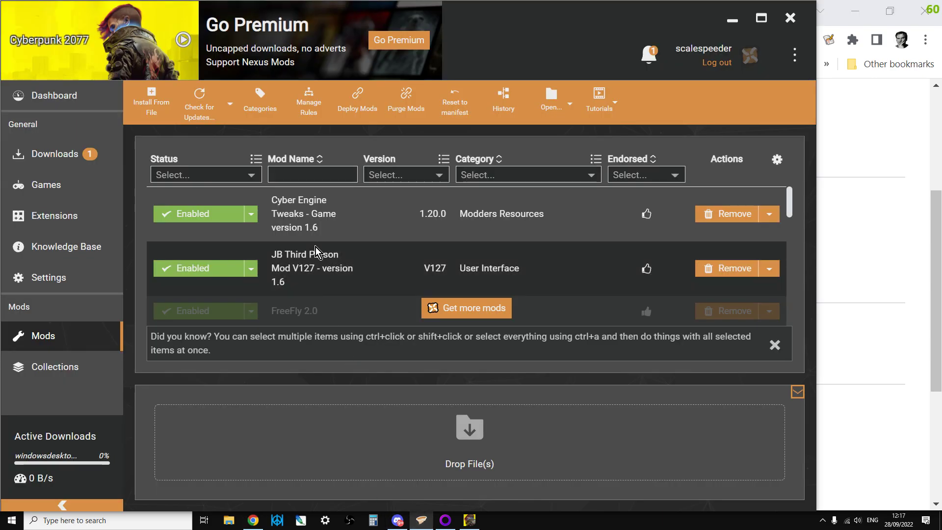
pyautogui.click(253, 520)
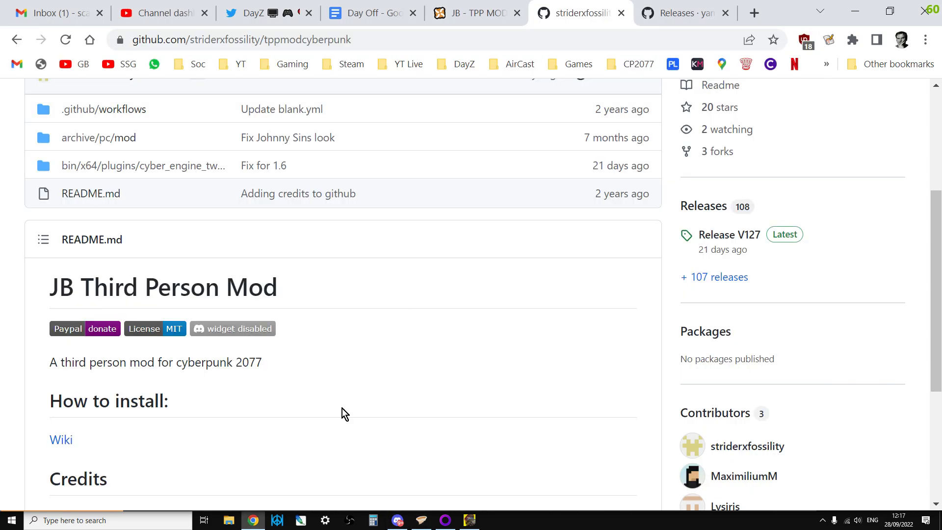
pyautogui.click(489, 15)
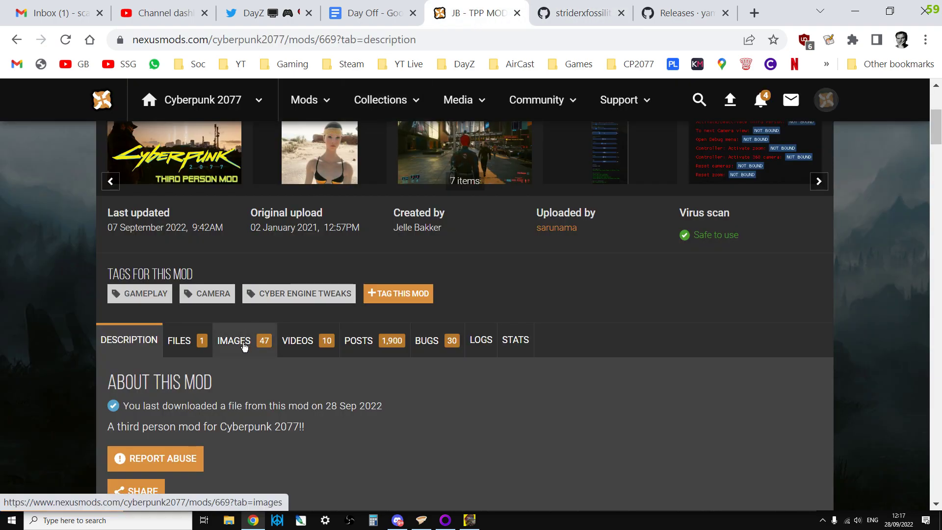
pyautogui.scroll(-3, 242, 344)
pyautogui.scroll(-3, 243, 348)
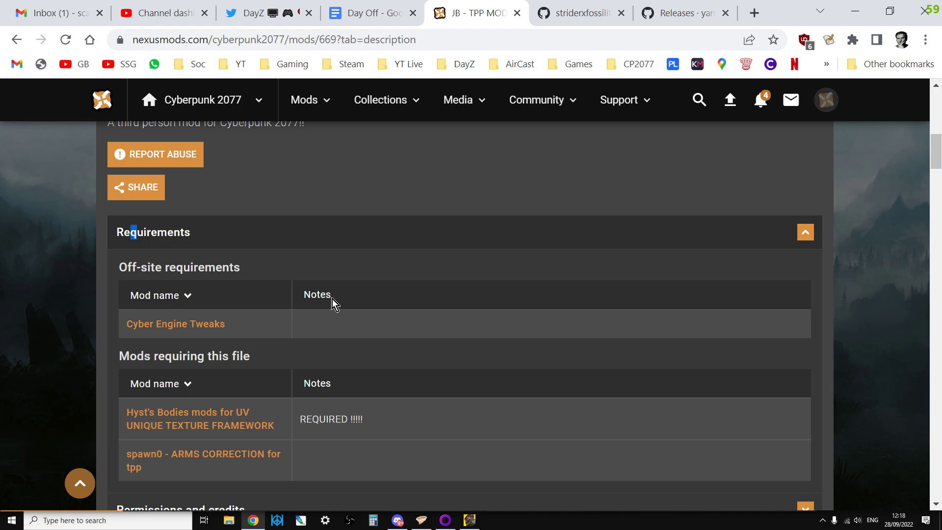
pyautogui.scroll(5, 315, 357)
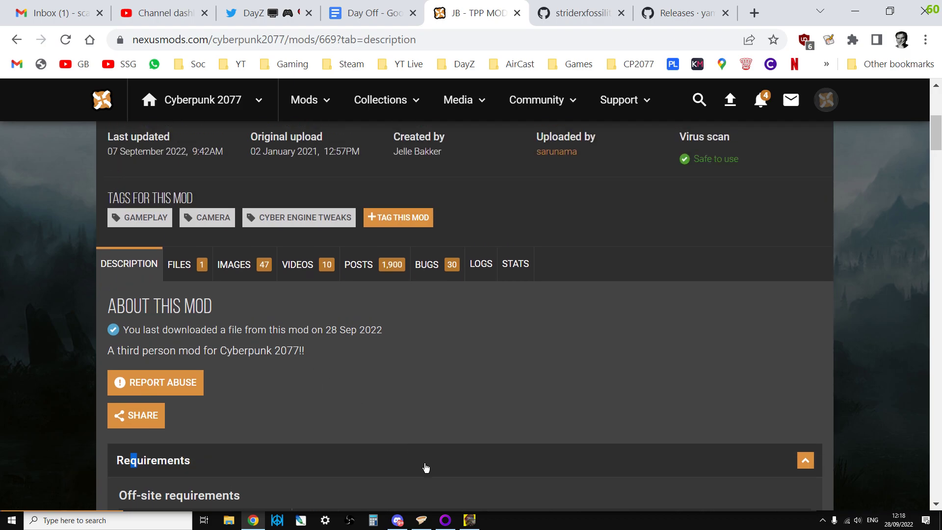
# Switch to Cyberpunk 2077 and move the character to the railing beside the recycling bins
pyautogui.click(471, 519)
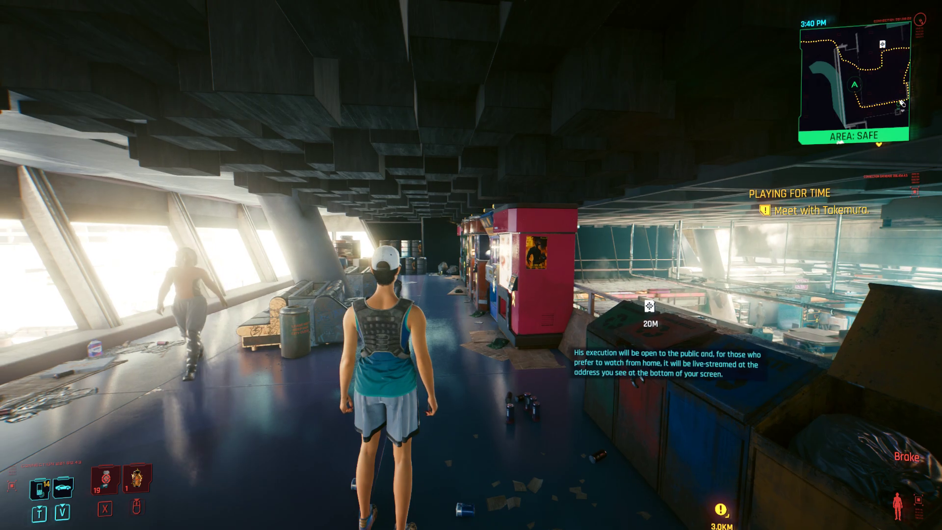
pyautogui.press('w')
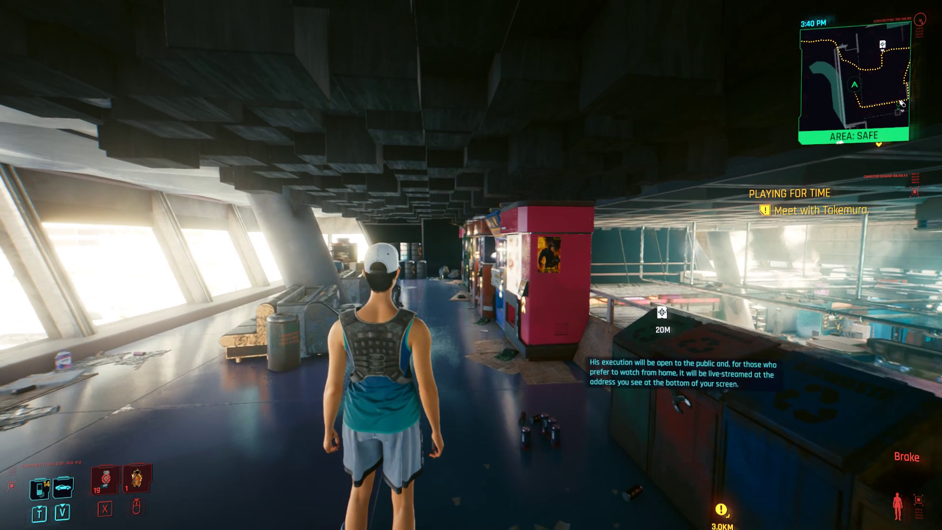
pyautogui.press('w')
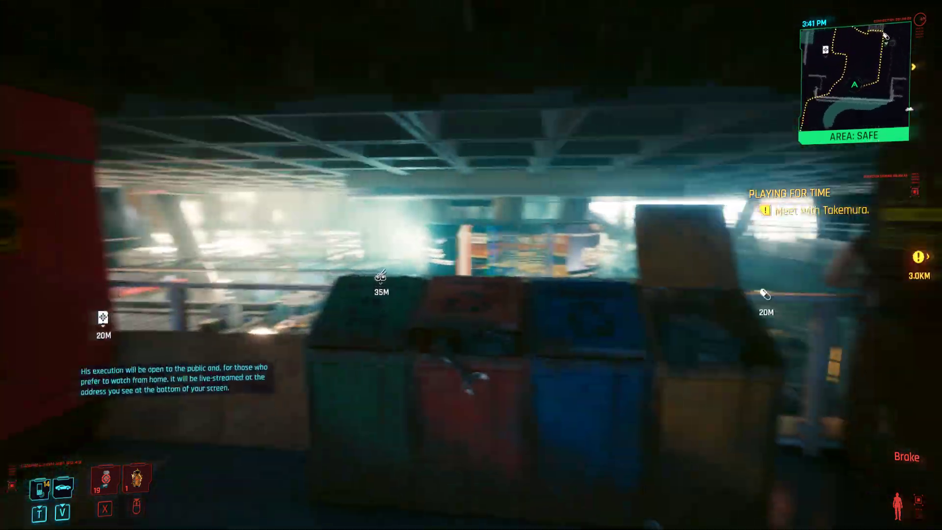
pyautogui.press('w')
pyautogui.press('space')
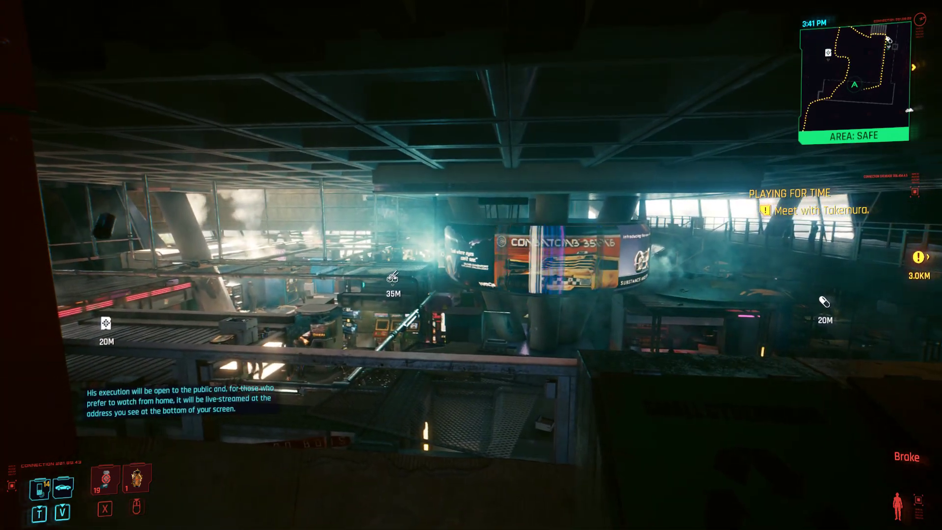
# Open the Cyber Engine Tweaks overlay and reposition its window so the full hotkey bindings list is visible
pyautogui.hotkey('shift', '/')
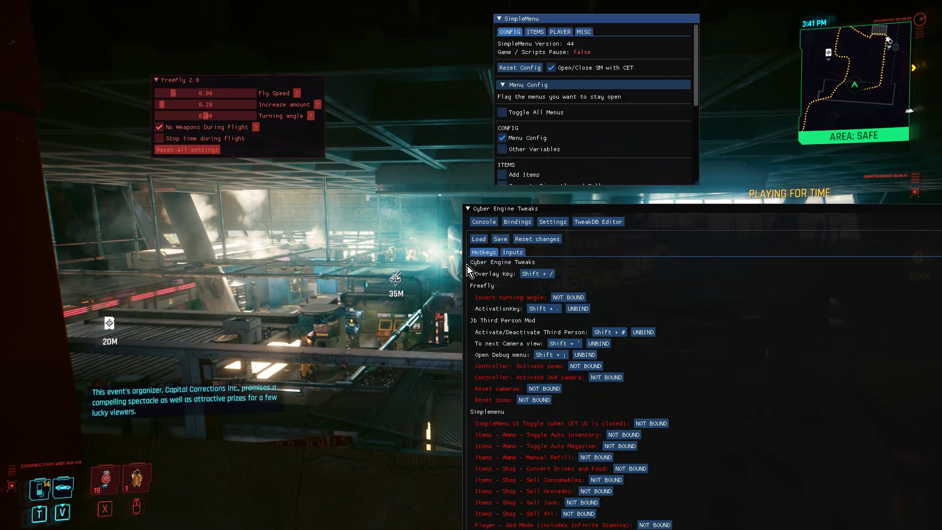
pyautogui.moveTo(687, 212); pyautogui.dragTo(357, 235)
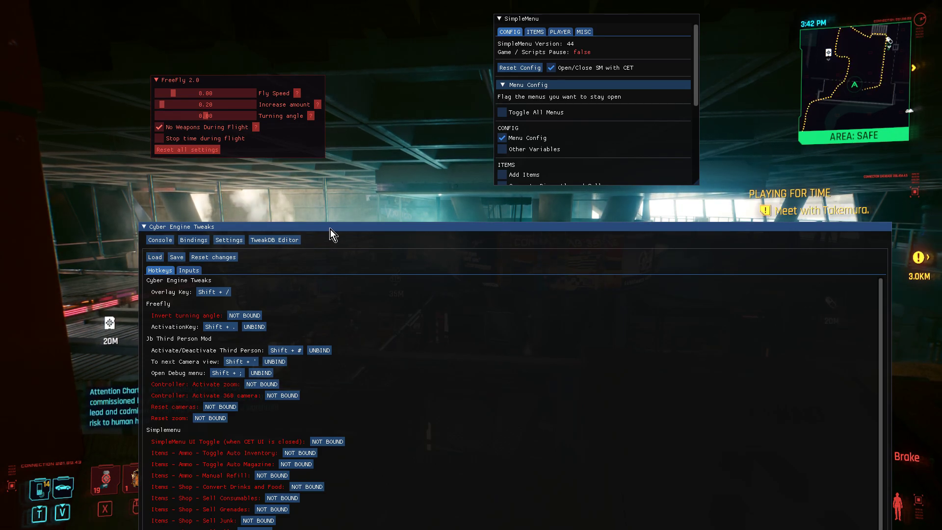
pyautogui.moveTo(330, 229); pyautogui.dragTo(405, 78)
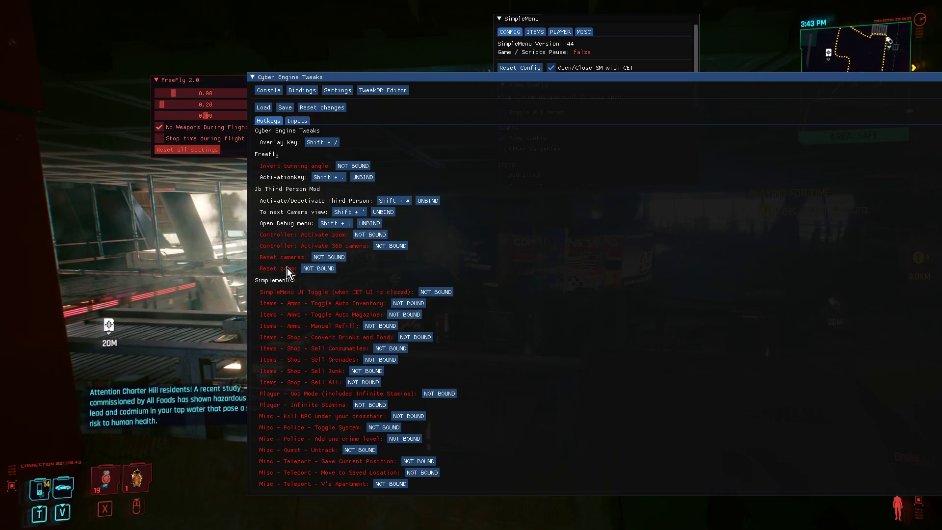
pyautogui.moveTo(268, 192); pyautogui.dragTo(253, 193)
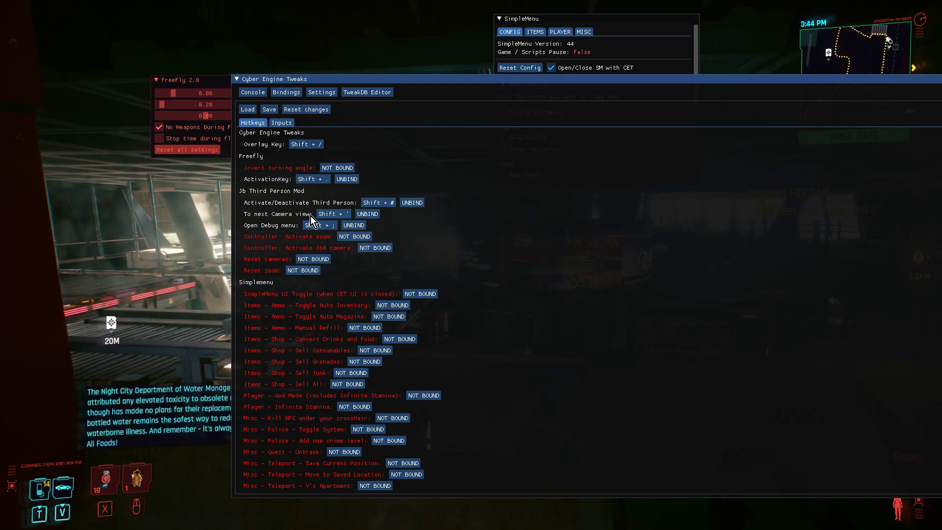
# Bind Activate/Deactivate Third Person to Shift + # for the Jb Third Person Mod and close the overlay
pyautogui.click(382, 204)
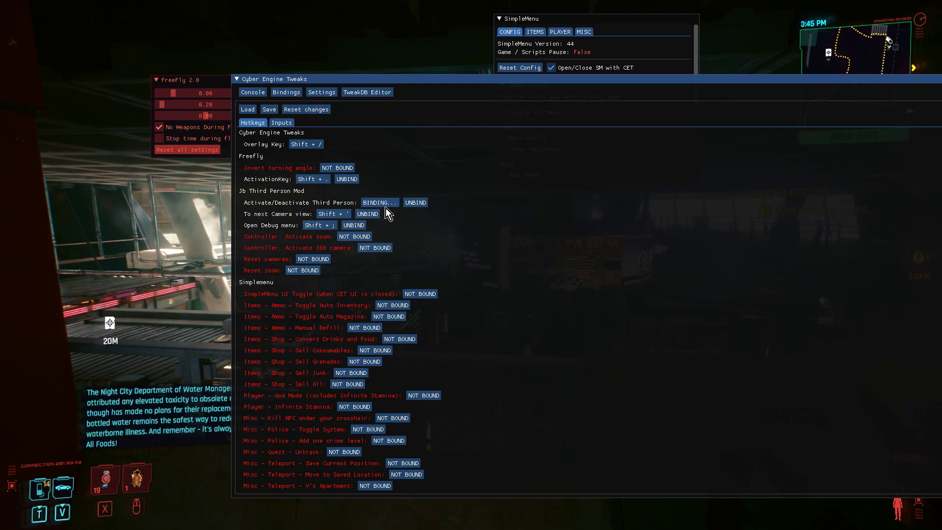
pyautogui.hotkey('shift', '#')
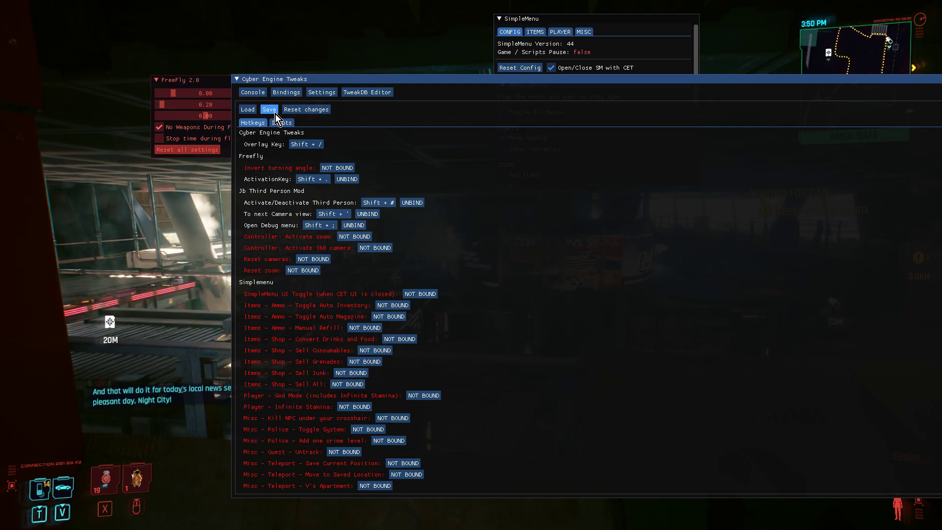
pyautogui.hotkey('shift', '/')
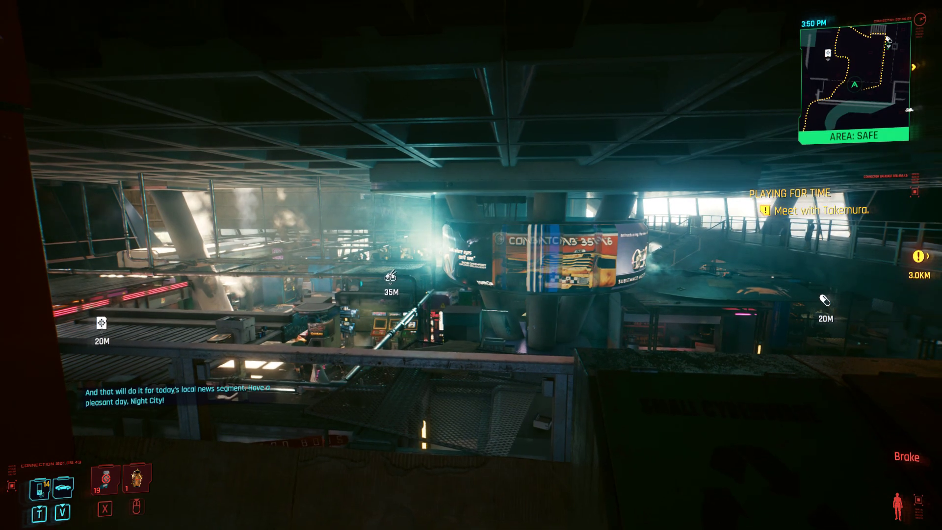
# Back the character away from the railing and, in third-person view, open the JB Third Person Mod debug menu
pyautogui.press('s')
pyautogui.press('s')
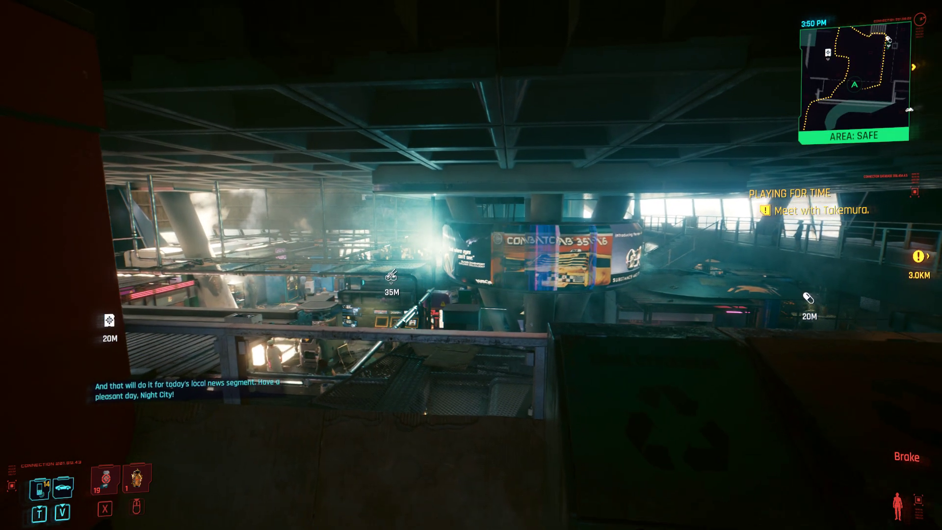
pyautogui.press('s')
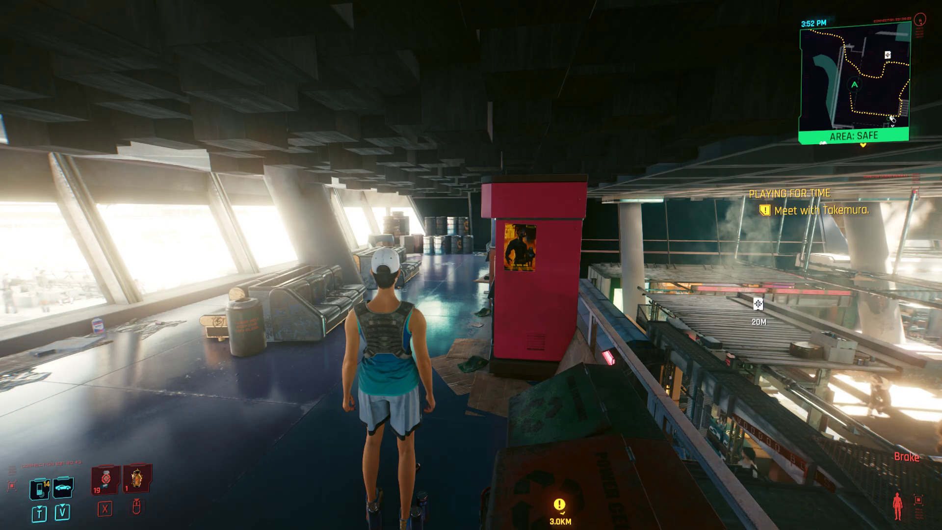
pyautogui.press('`')
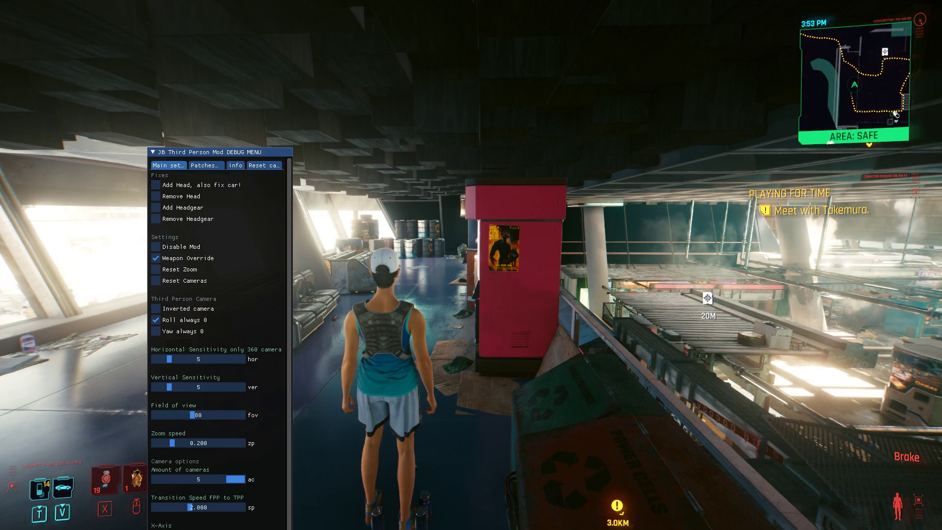
# Move the FreeFly 2.0 and JB Third Person Mod debug windows to the screen's upper-left area and close both the overlay and the debug menu
pyautogui.hotkey('shift', '/')
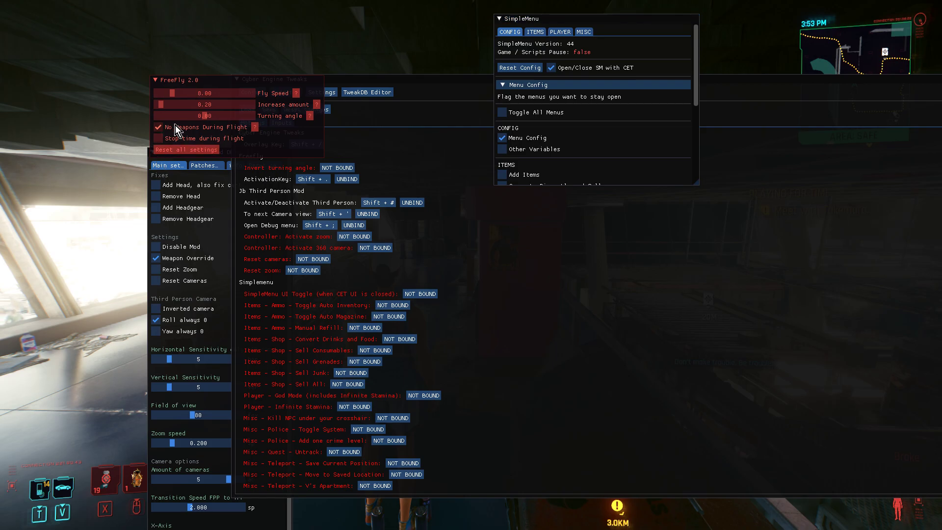
pyautogui.moveTo(201, 80); pyautogui.dragTo(124, 1)
pyautogui.moveTo(204, 150); pyautogui.dragTo(134, 99)
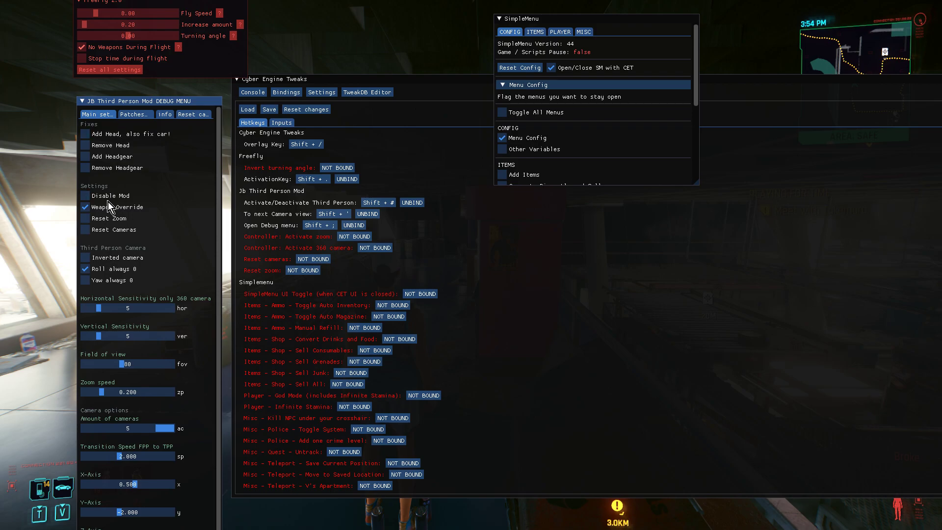
pyautogui.hotkey('shift', '/')
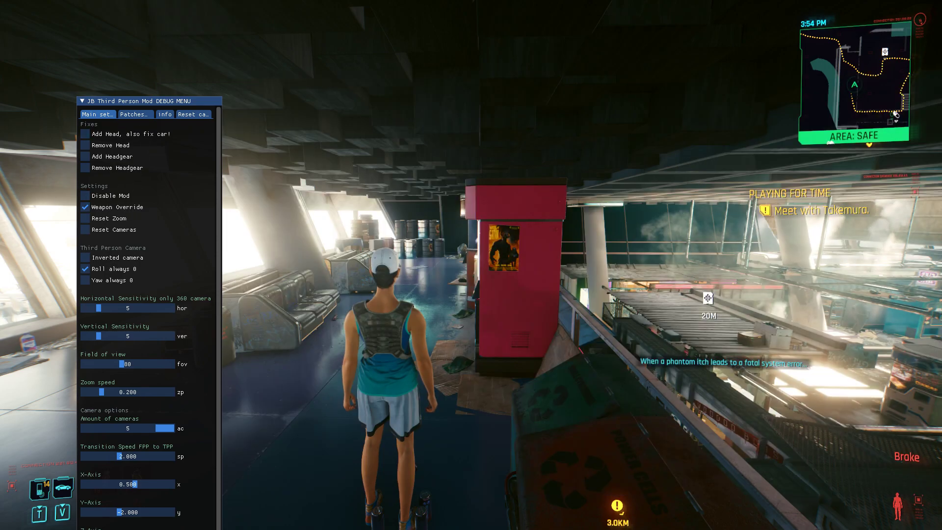
pyautogui.press('F10')
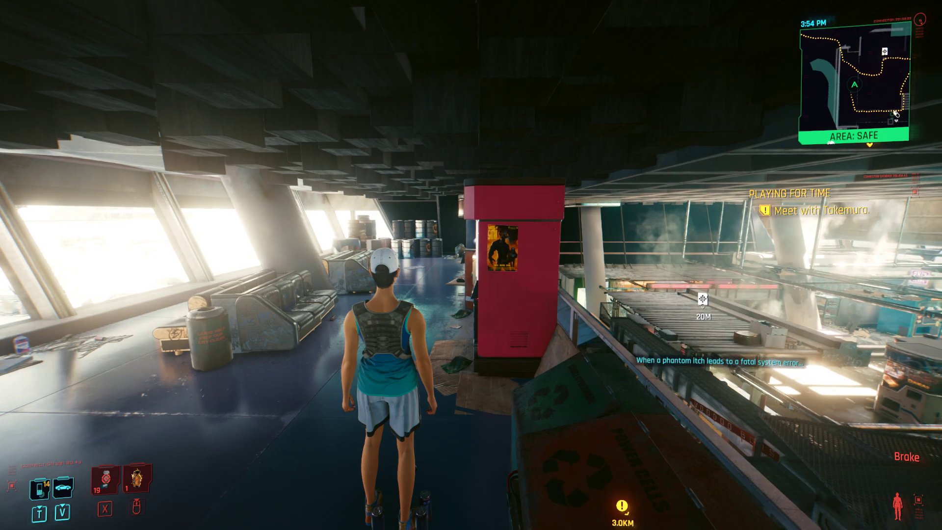
# Walk the character in third-person view past the pink vending machine towards the barrels and turn back around
pyautogui.press('w')
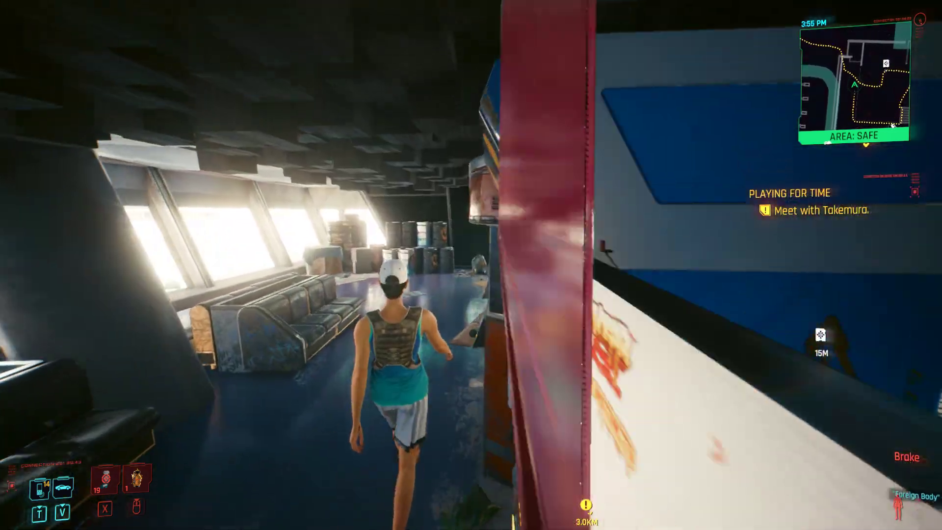
pyautogui.press('w')
pyautogui.press('w')
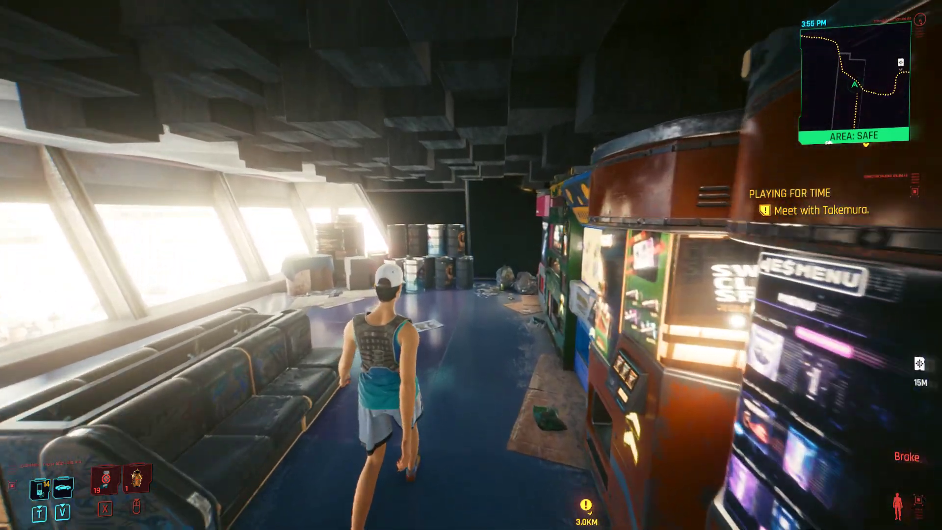
pyautogui.press('w')
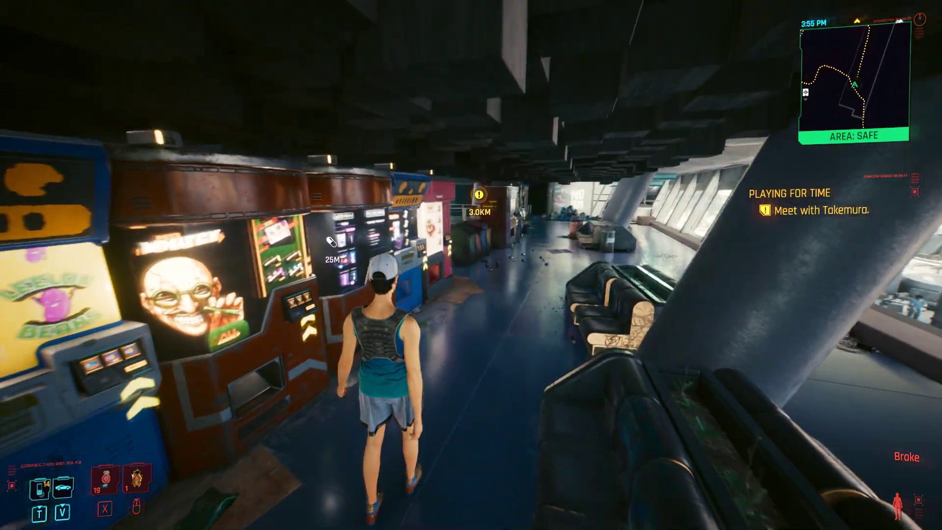
# Walk back past the recycling bins and the blue vending machine onto the elevated walkway, reaching the railing above the market
pyautogui.press('w')
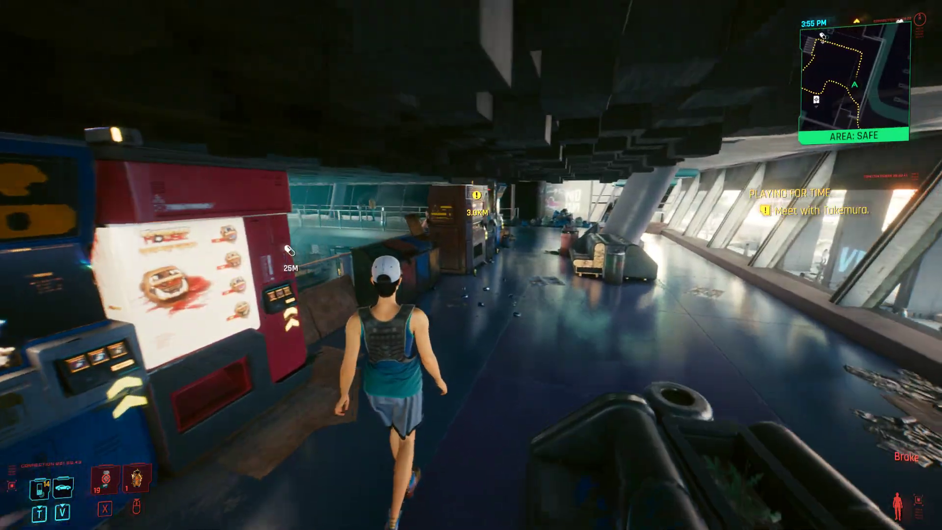
pyautogui.press('w')
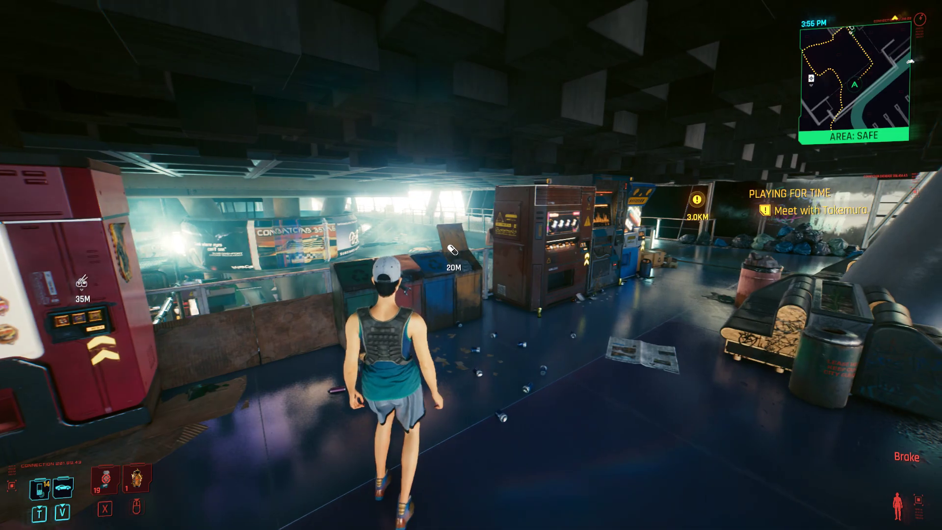
pyautogui.press('w')
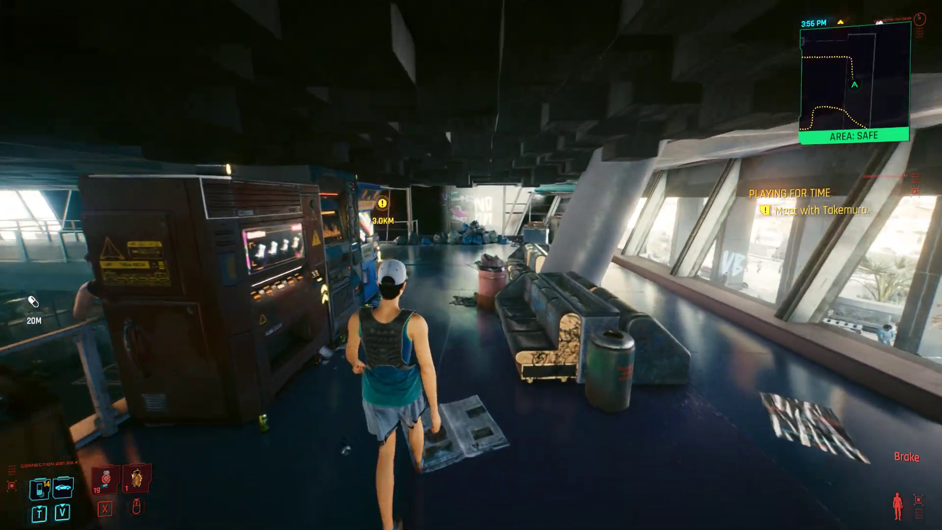
pyautogui.press('w')
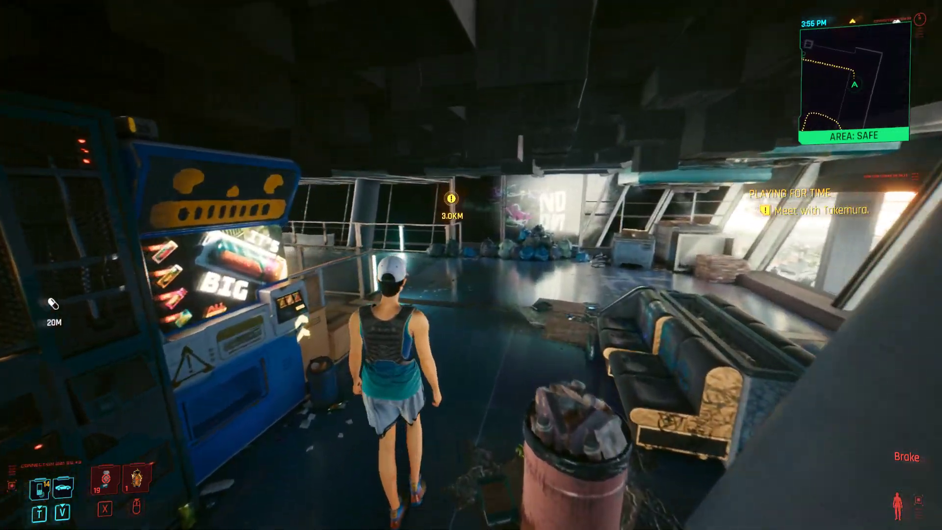
pyautogui.press('w')
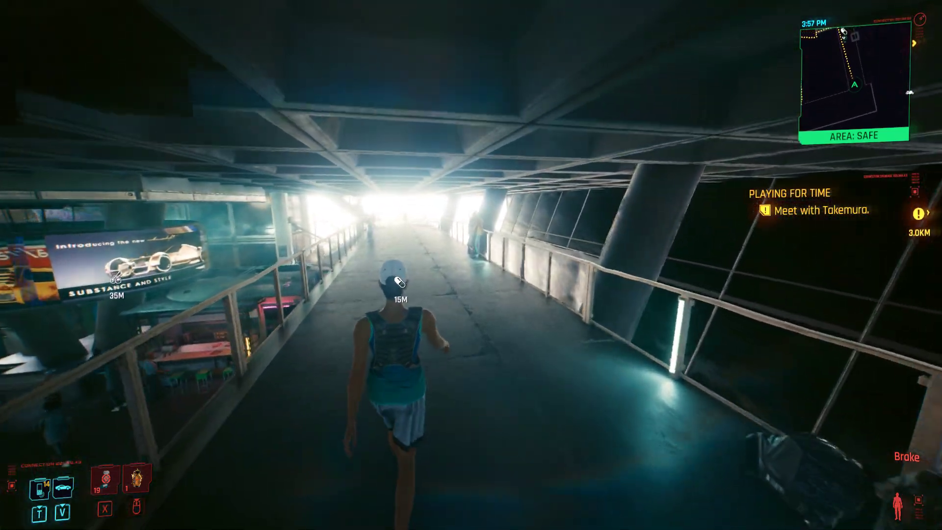
pyautogui.press('w')
pyautogui.press('w')
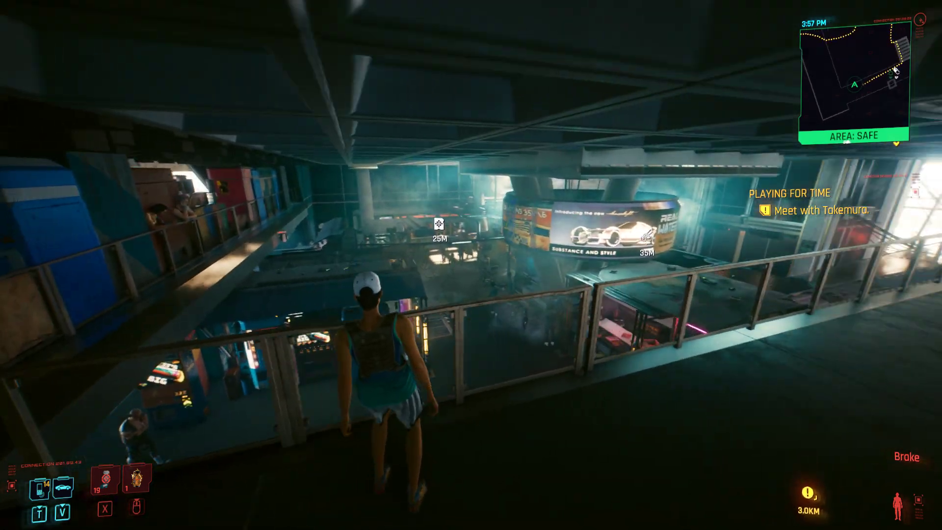
# Run along the walkway to the people leaning on the barrier and turn back towards the windowed hall
pyautogui.press('w')
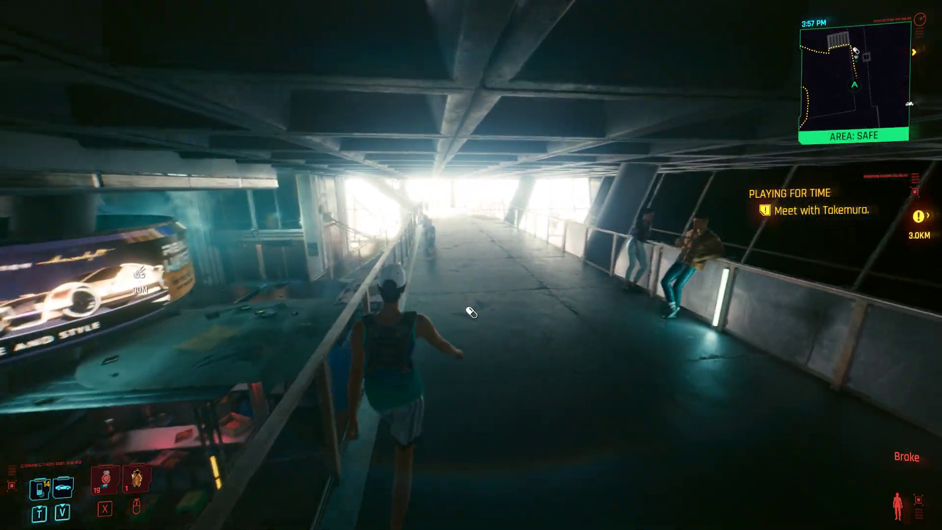
pyautogui.press('w')
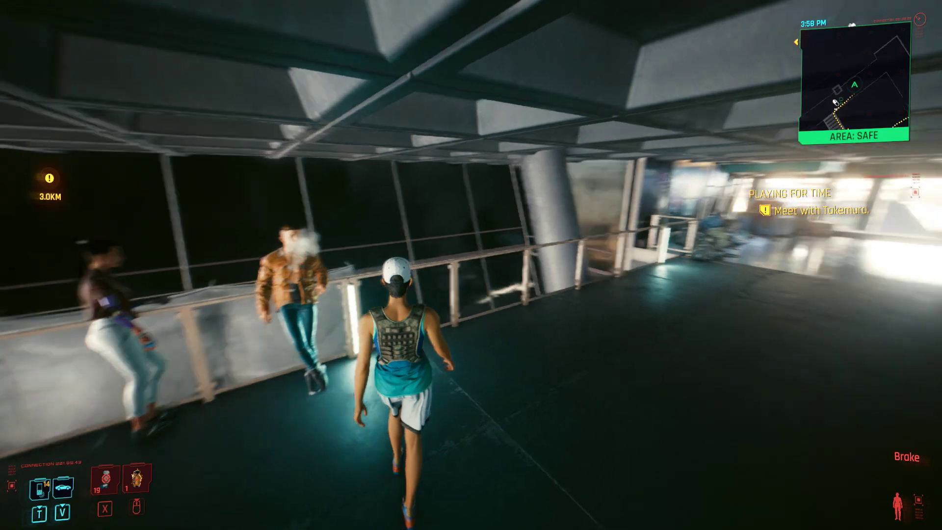
pyautogui.press('w')
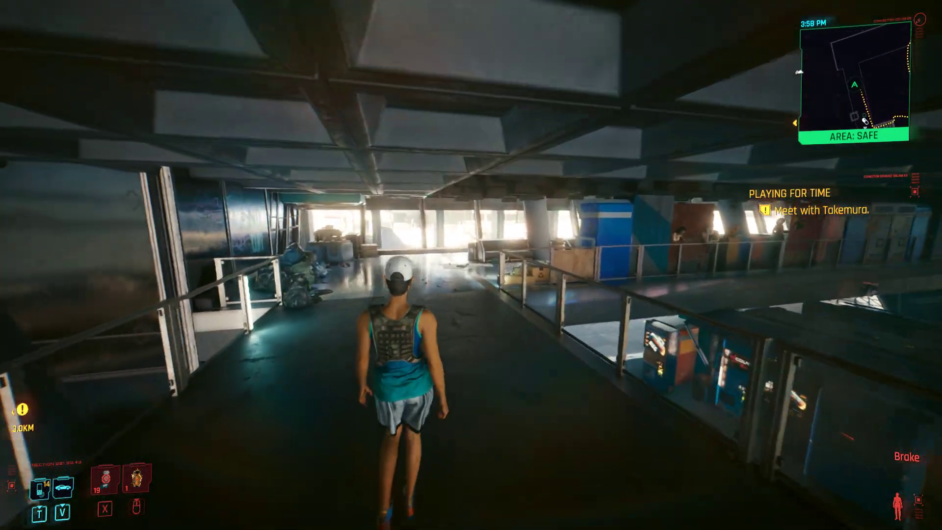
pyautogui.press('w')
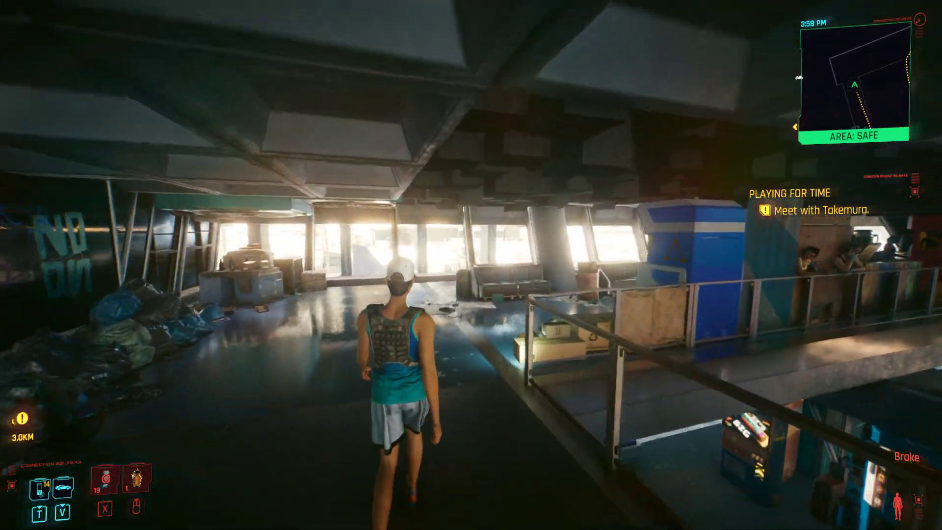
# Walk through the windowed hall past the stacked cardboard boxes to the people at the pink vending machine
pyautogui.press('w')
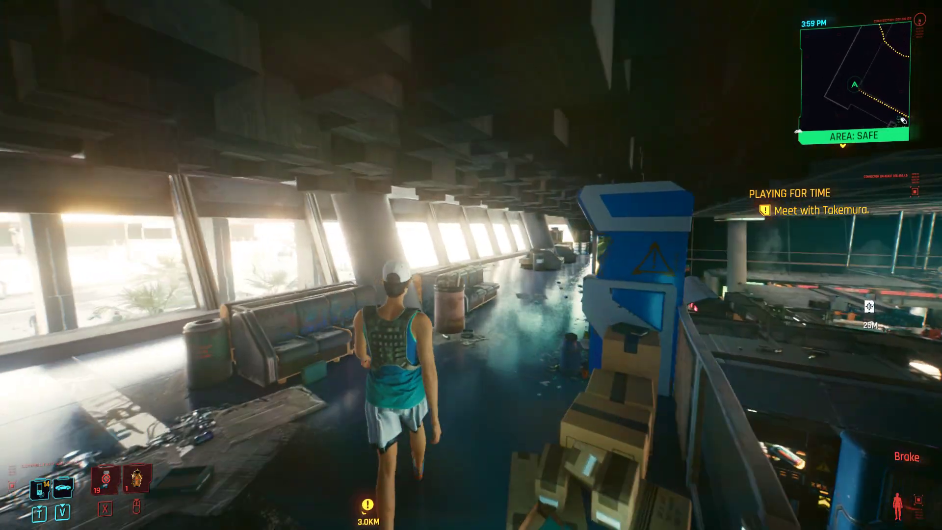
pyautogui.press('w')
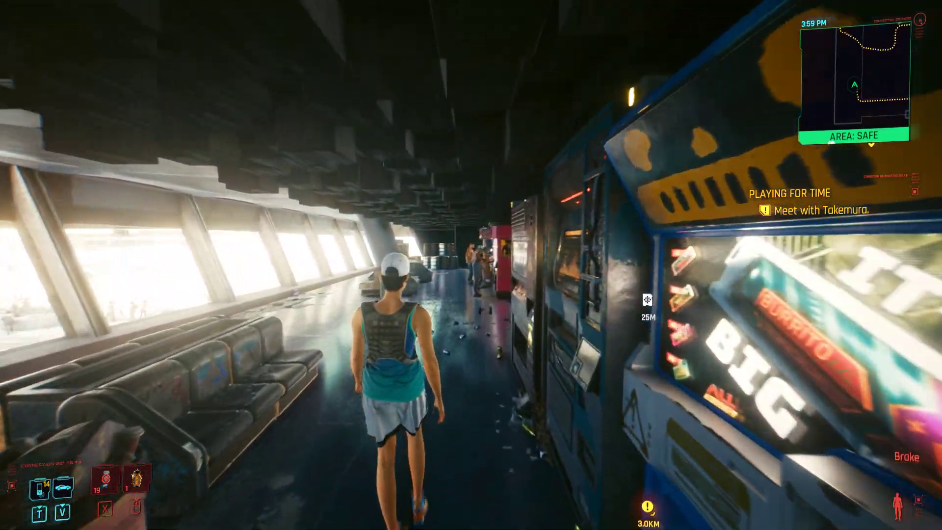
pyautogui.press('w')
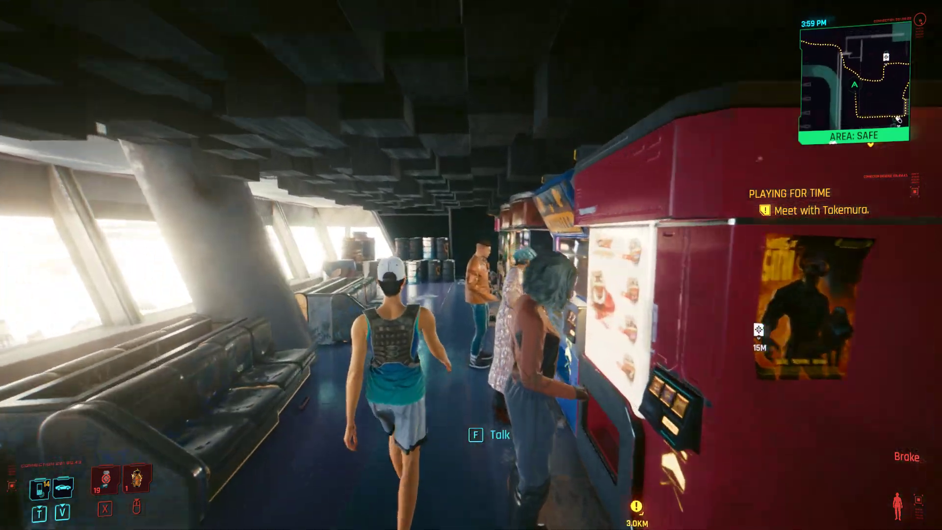
# Return the character past the benches and trash bags to the walkway corner and stop at the railing overlooking the market
pyautogui.press('w')
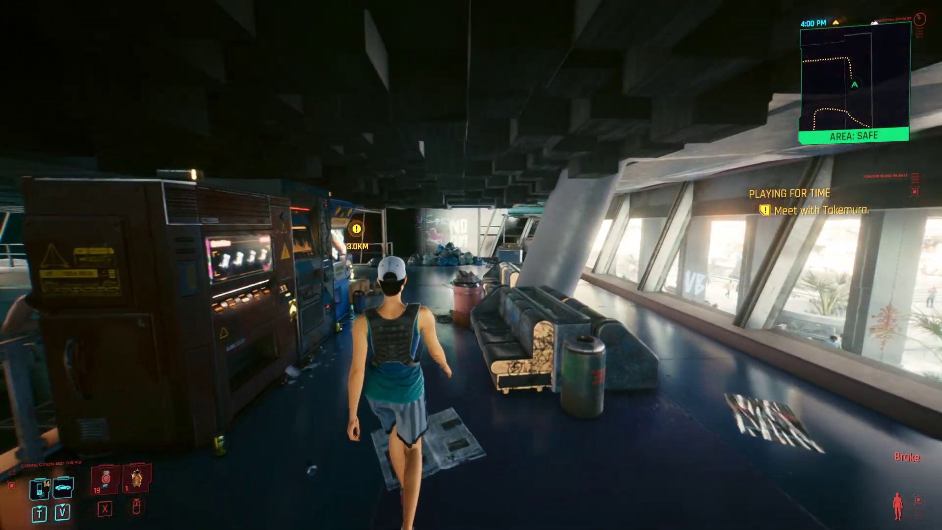
pyautogui.press('w')
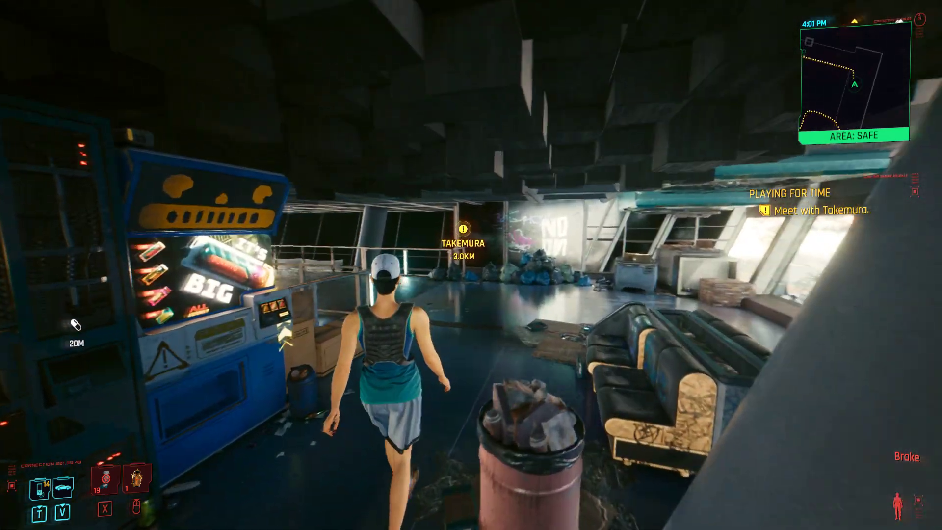
pyautogui.press('w')
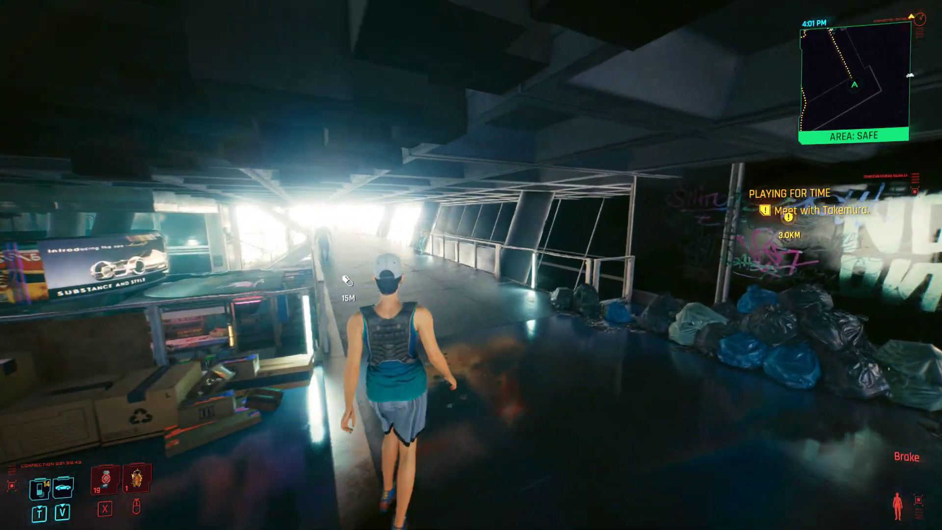
pyautogui.press('w')
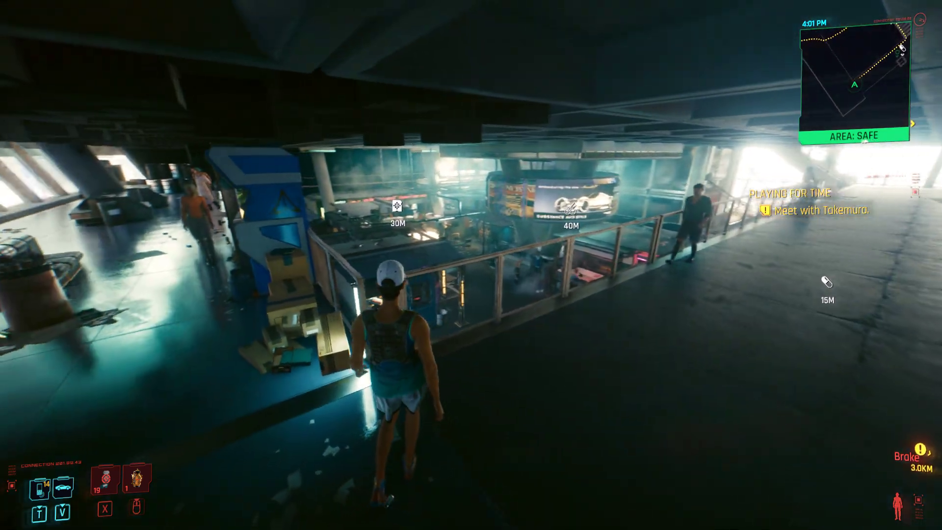
pyautogui.press('w')
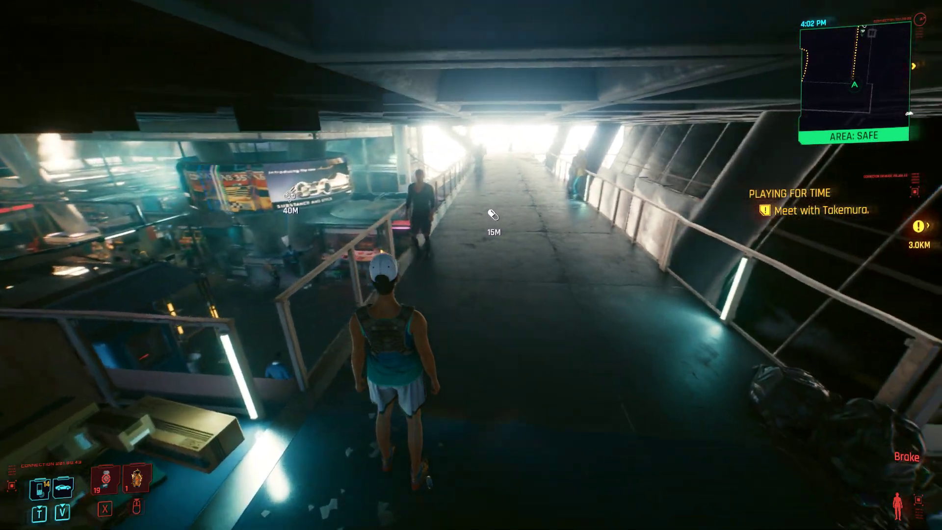
pyautogui.press('w')
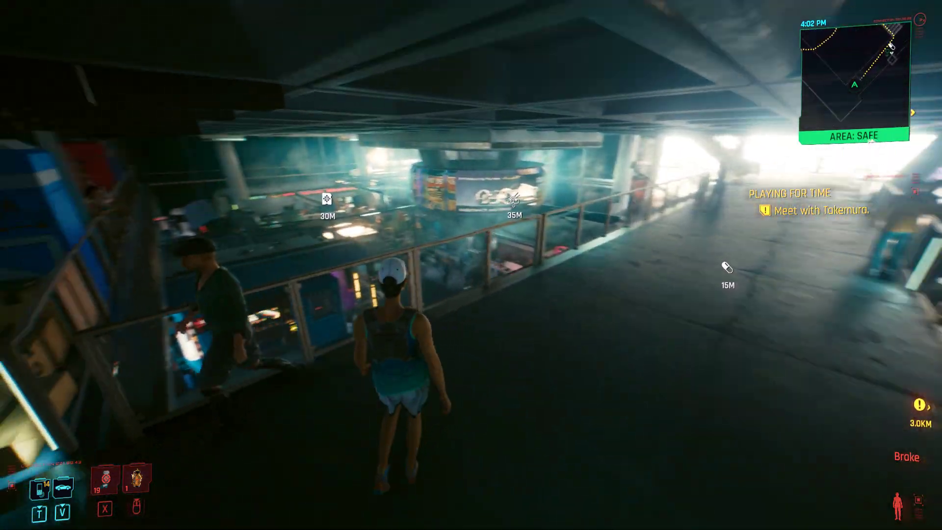
pyautogui.press('w')
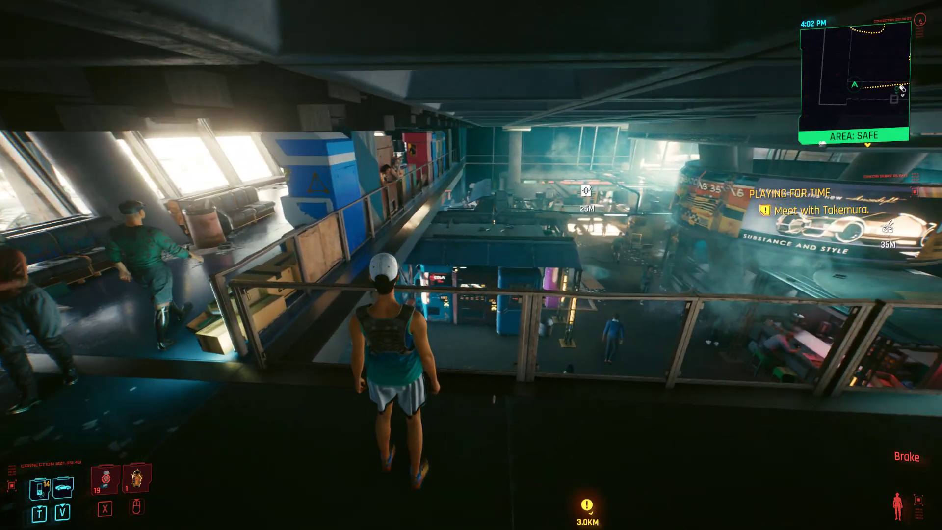